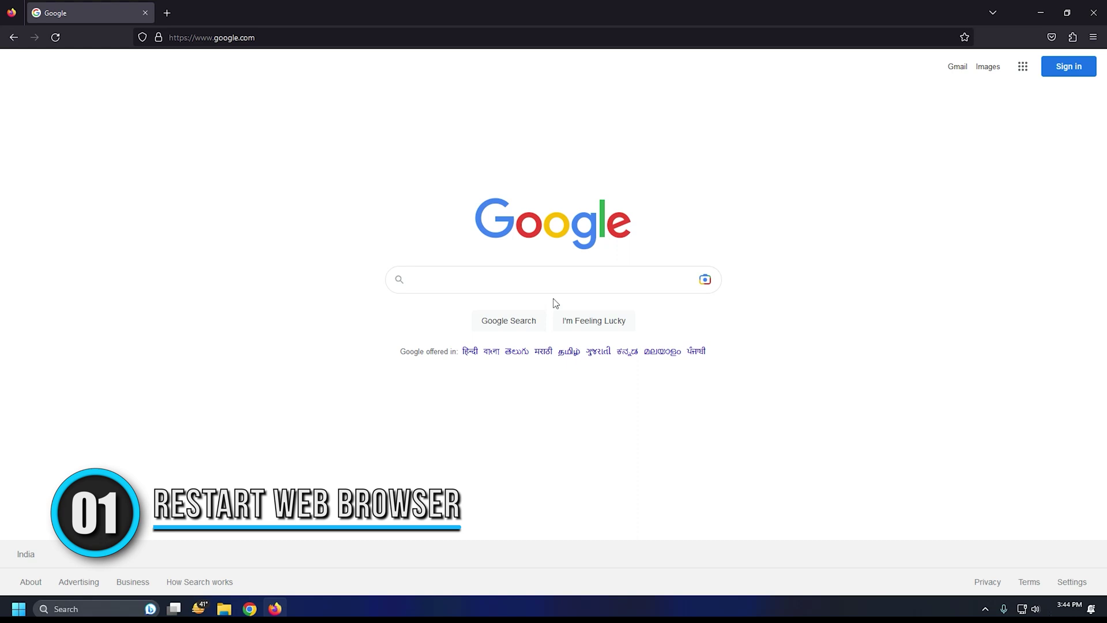
Close Firefox and end the Google Chrome task from Task Manager's Apps list
click(1097, 12)
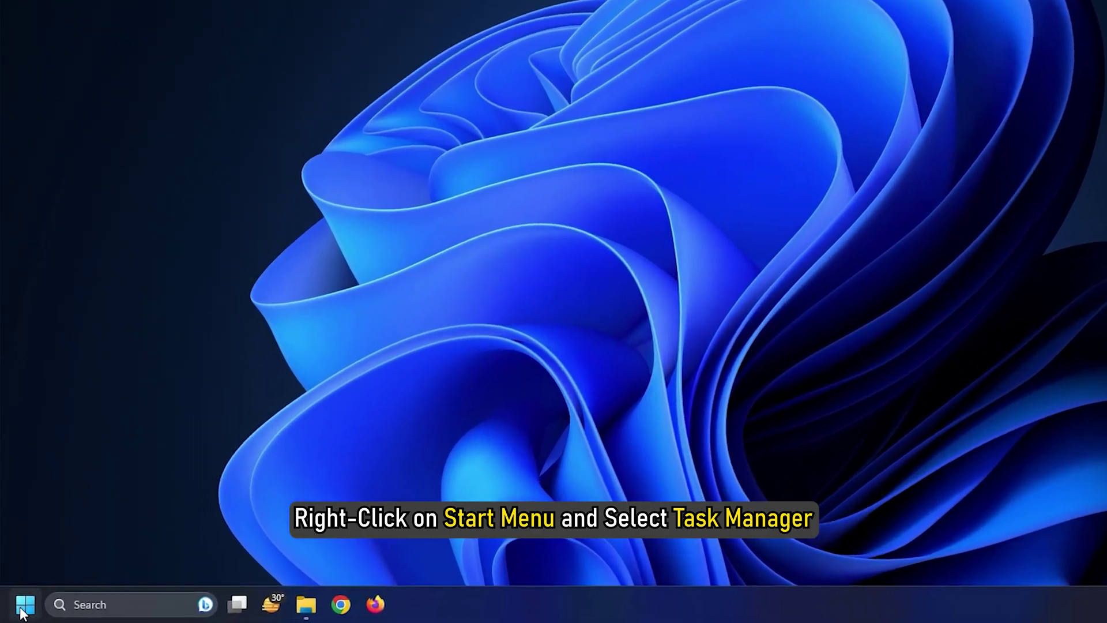
right_click(18, 608)
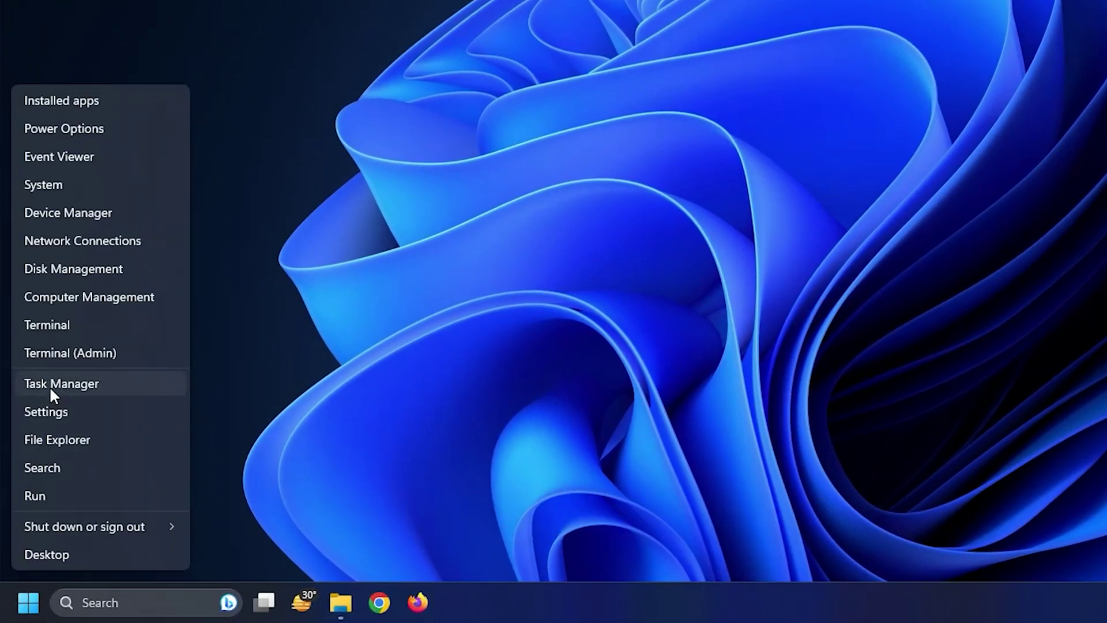
click(61, 383)
click(143, 80)
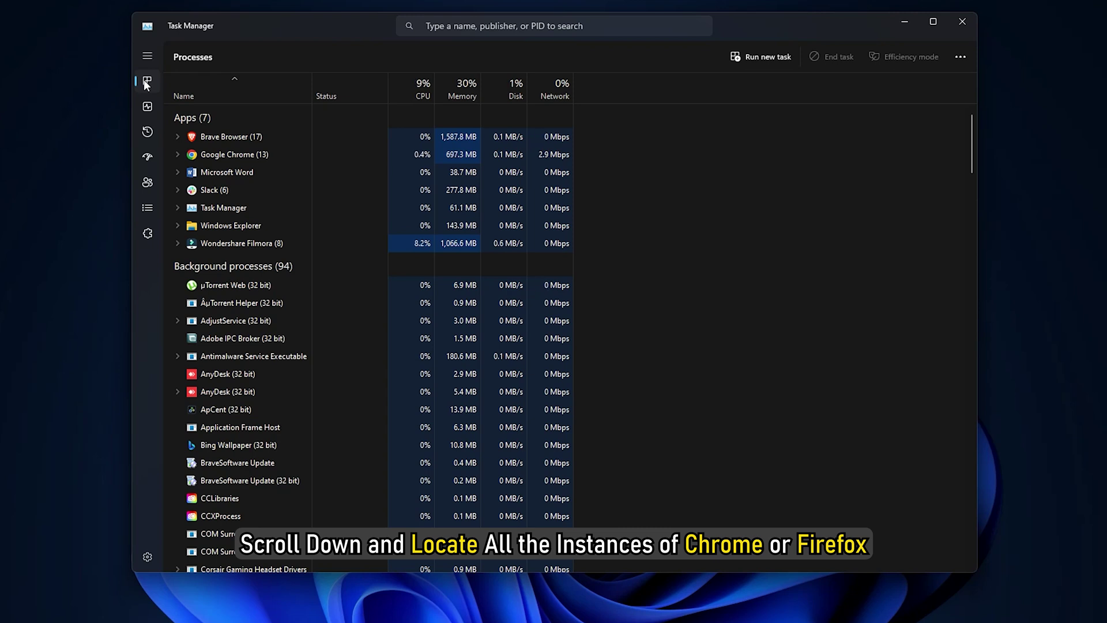
right_click(224, 152)
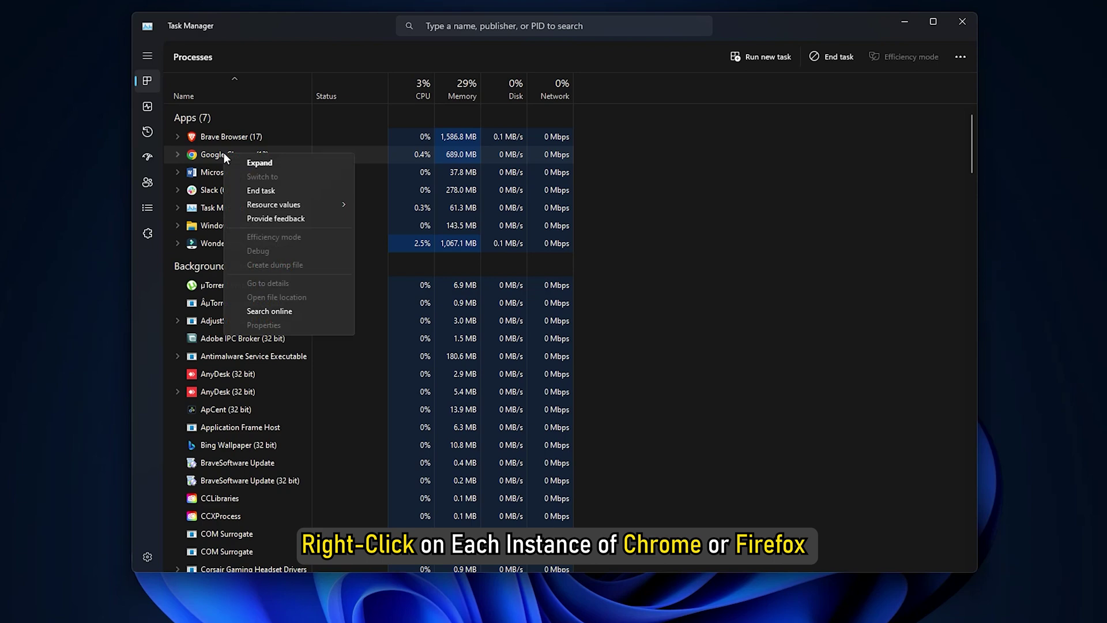
click(244, 190)
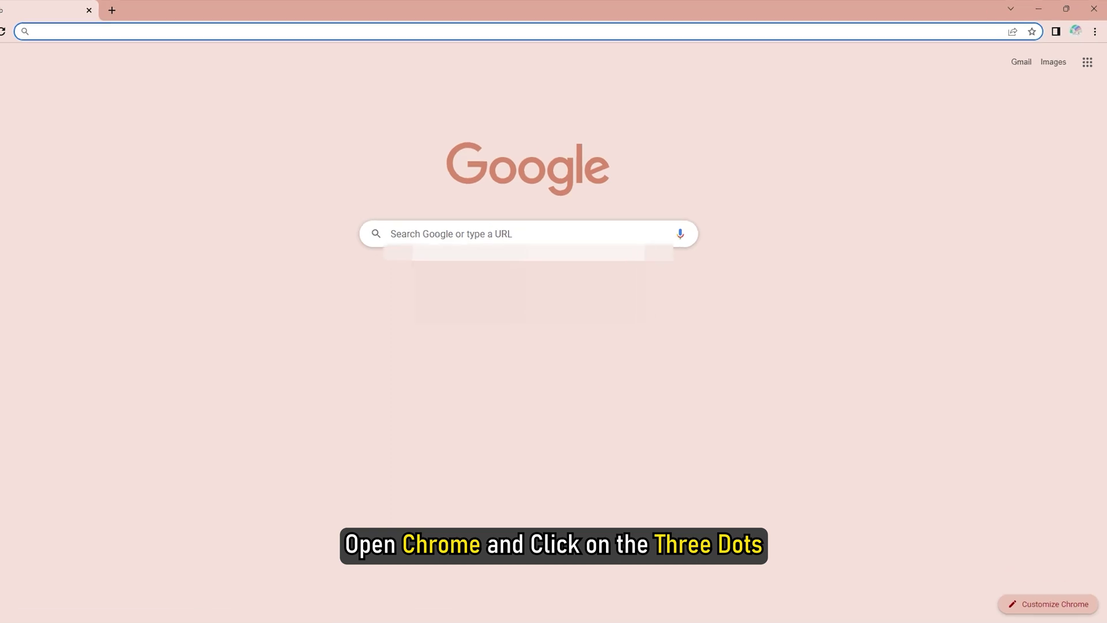
Switch off 'Use hardware acceleration when available' in Chrome's System settings
click(1096, 35)
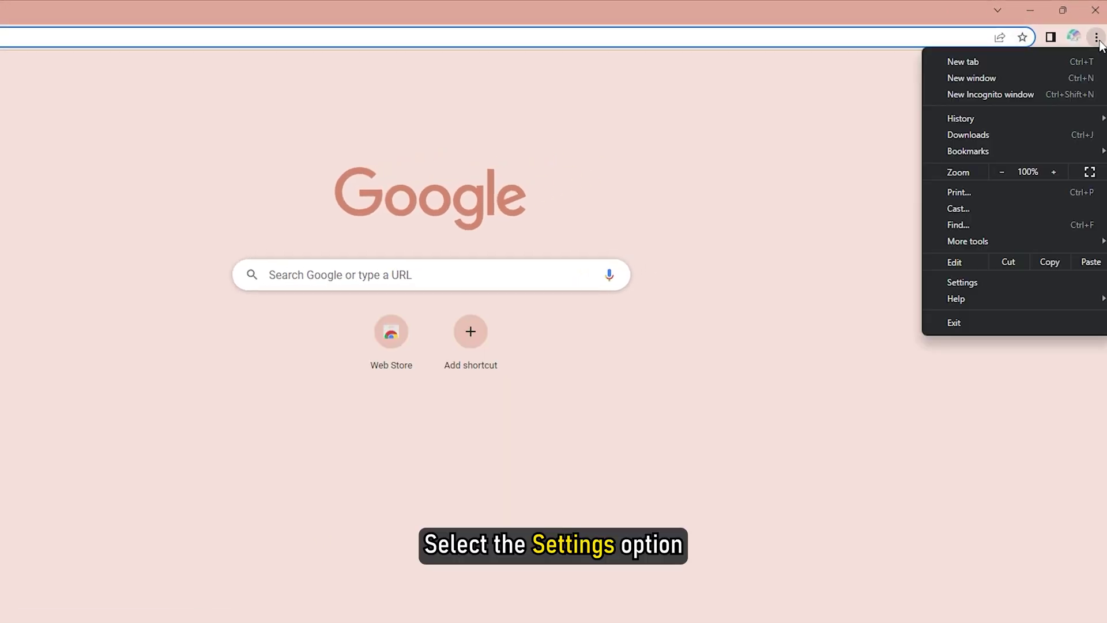
click(1015, 282)
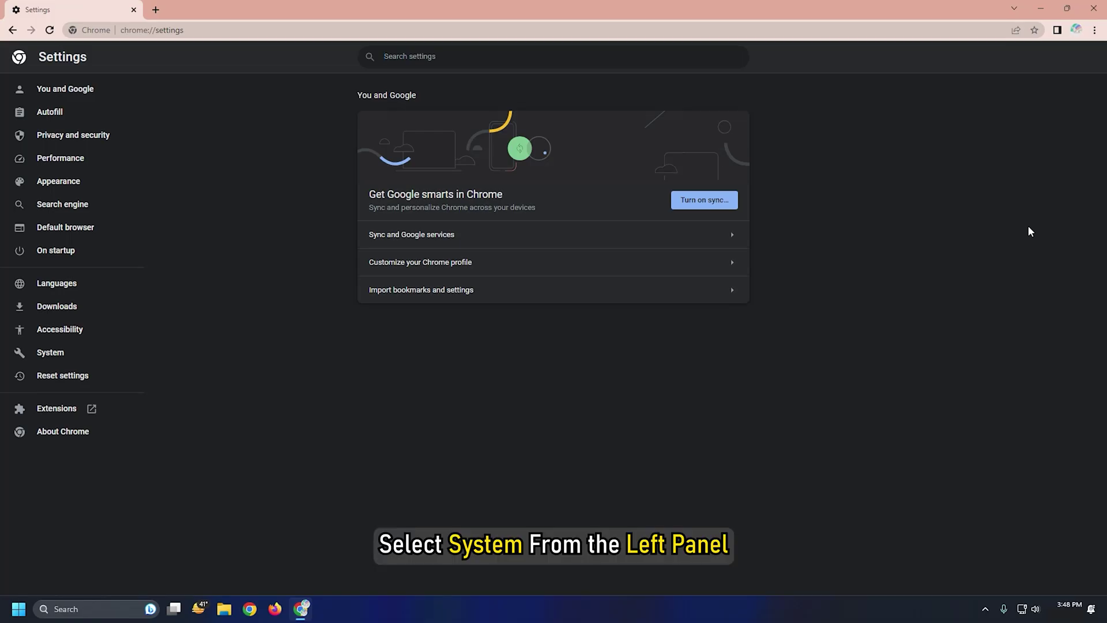
click(43, 352)
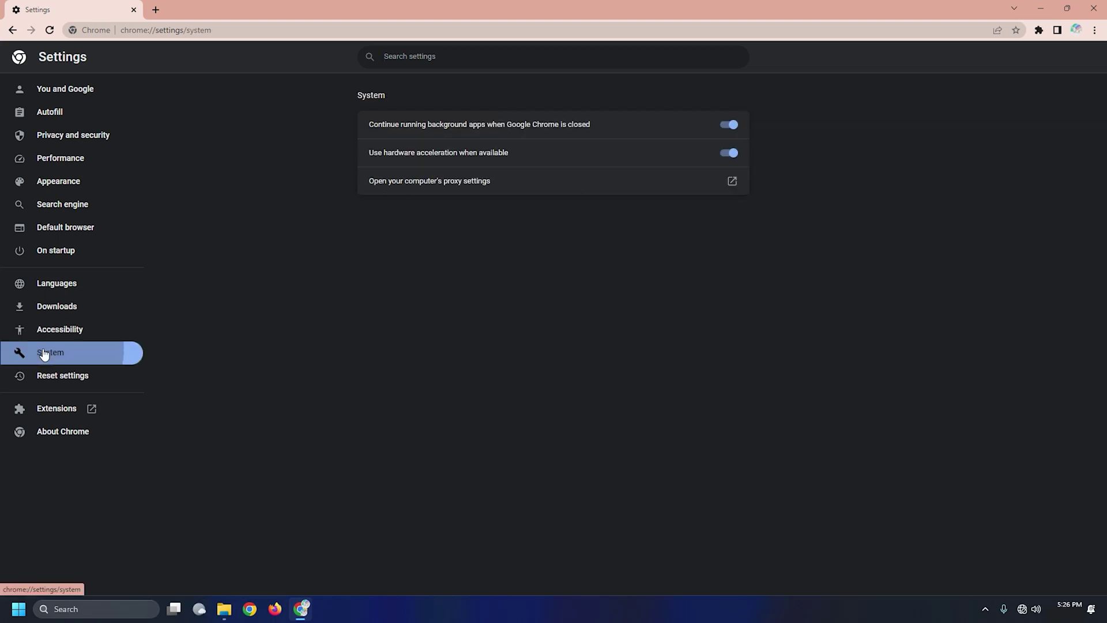
click(733, 154)
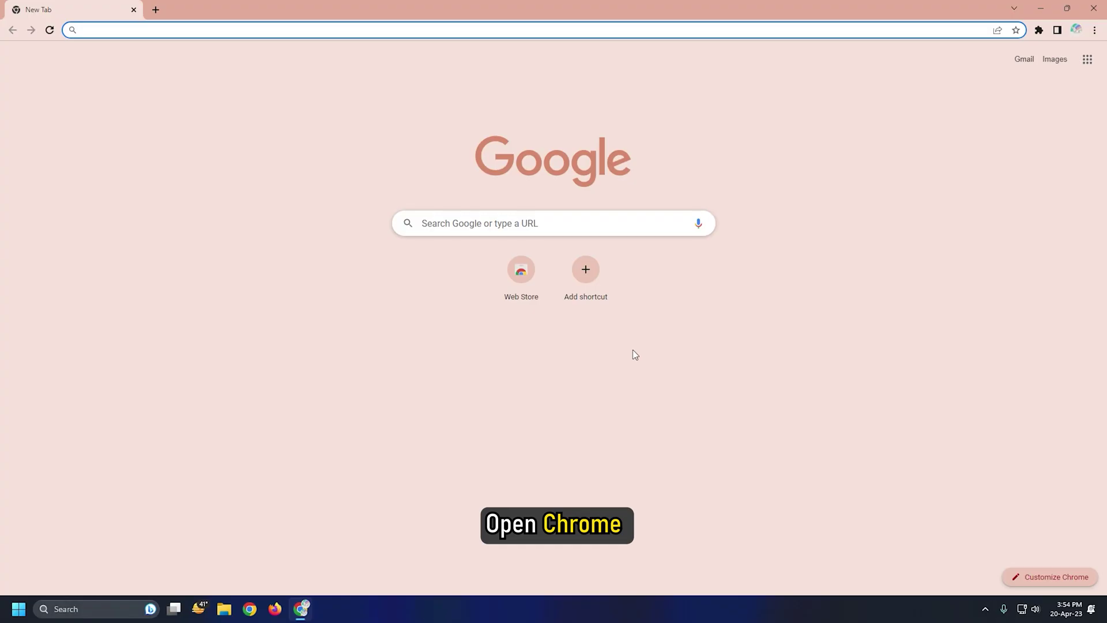
Remove the Integration Module Download Manager extension from Chrome's Extensions page, confirming the removal
click(1085, 49)
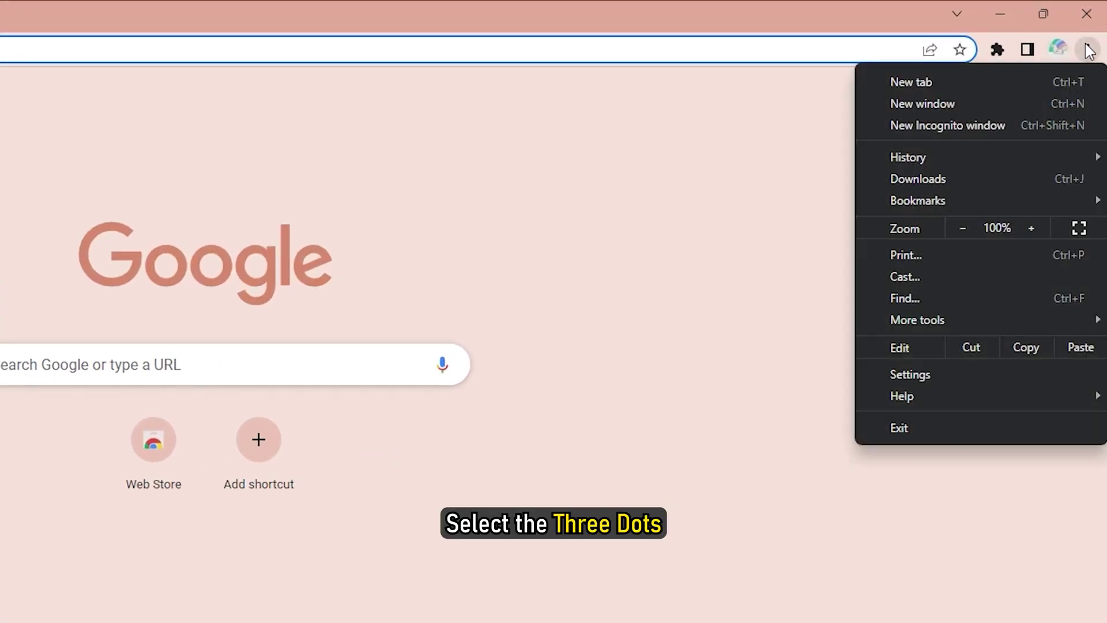
mouse_move(917, 319)
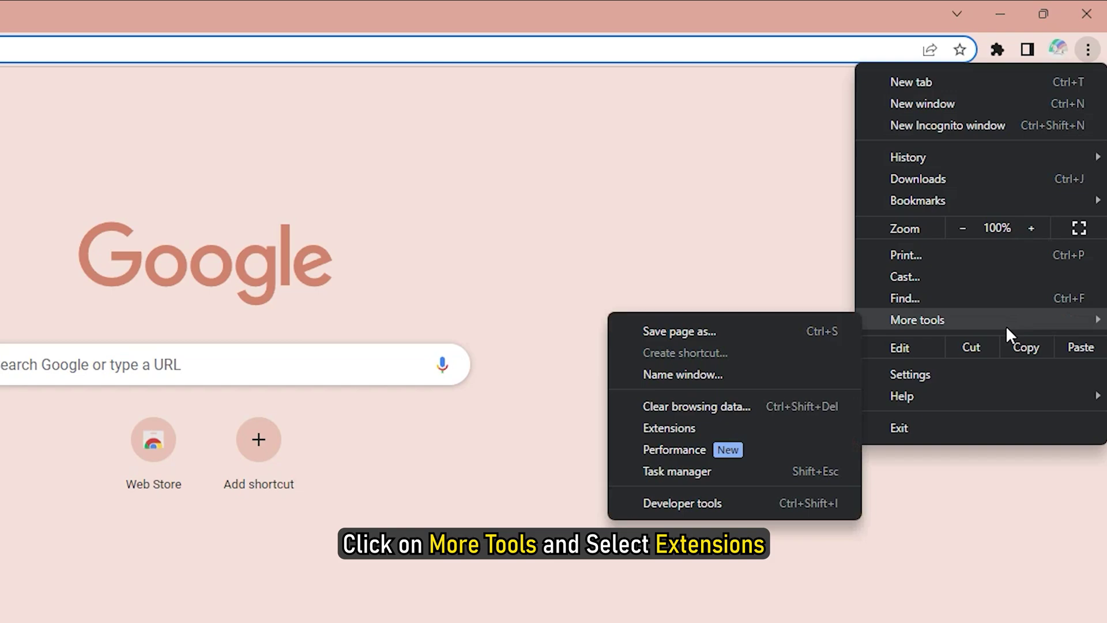
click(744, 425)
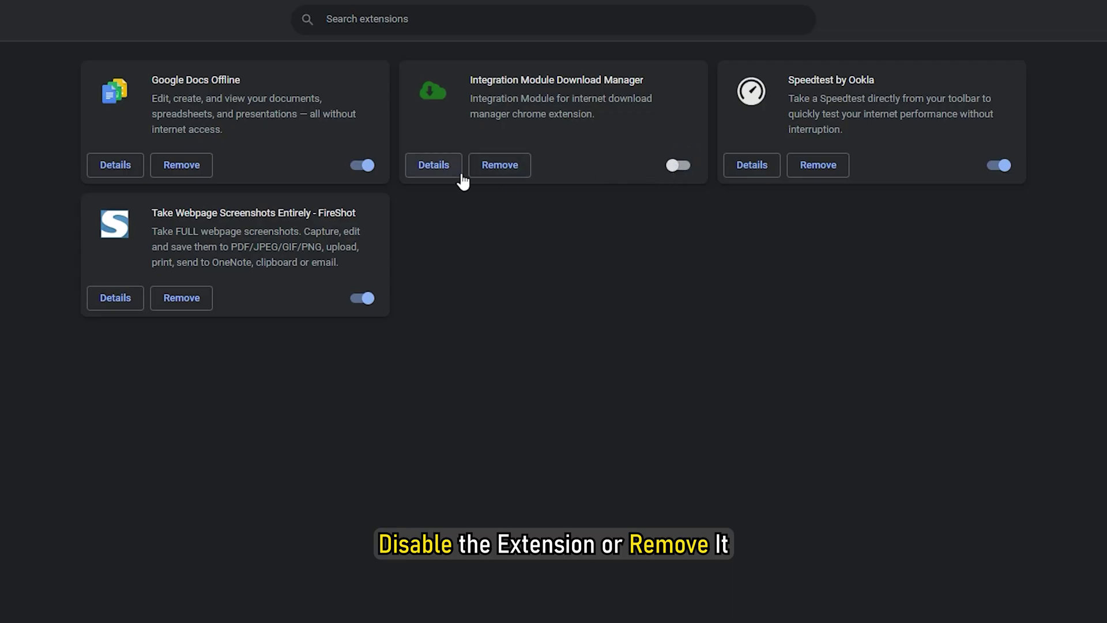
click(500, 165)
click(965, 120)
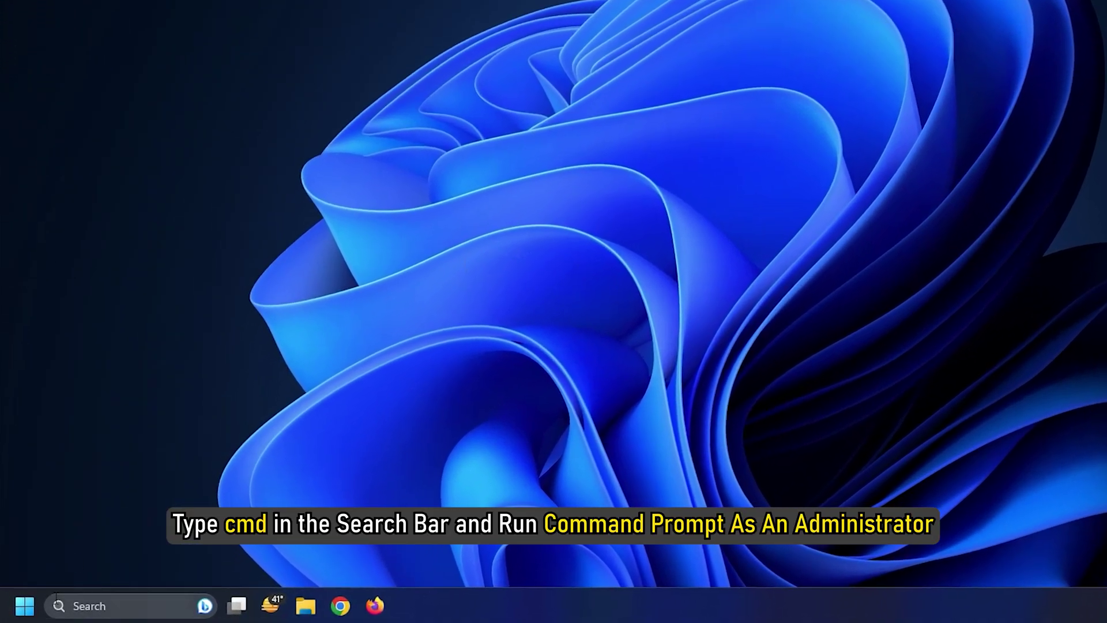
Launch Command Prompt as administrator and run sfc /scannow
click(65, 607)
text(cmd)
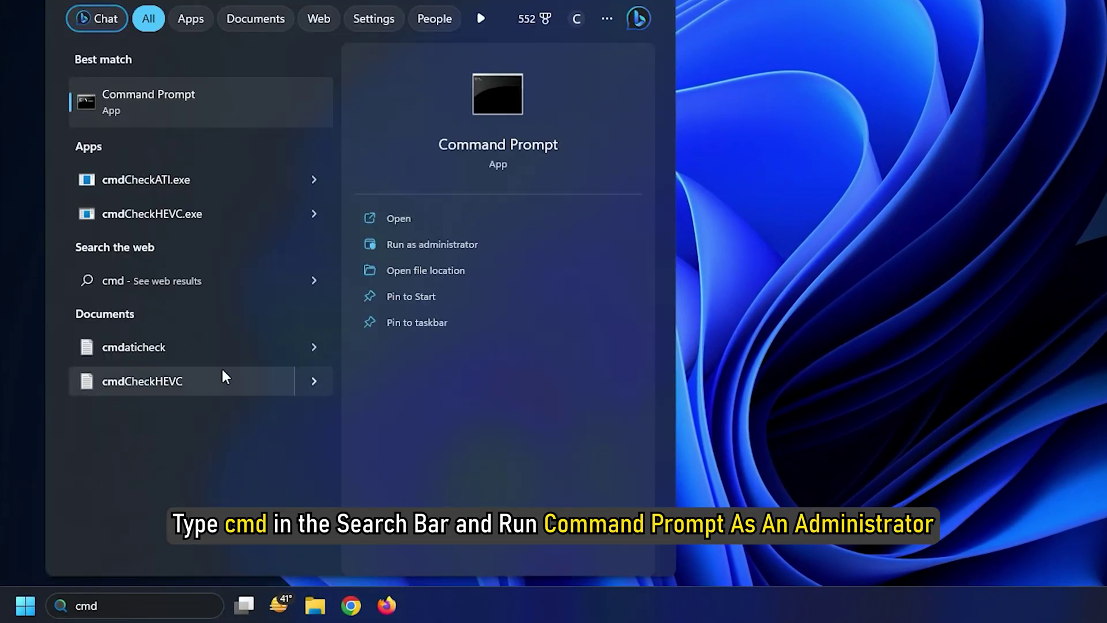
click(413, 247)
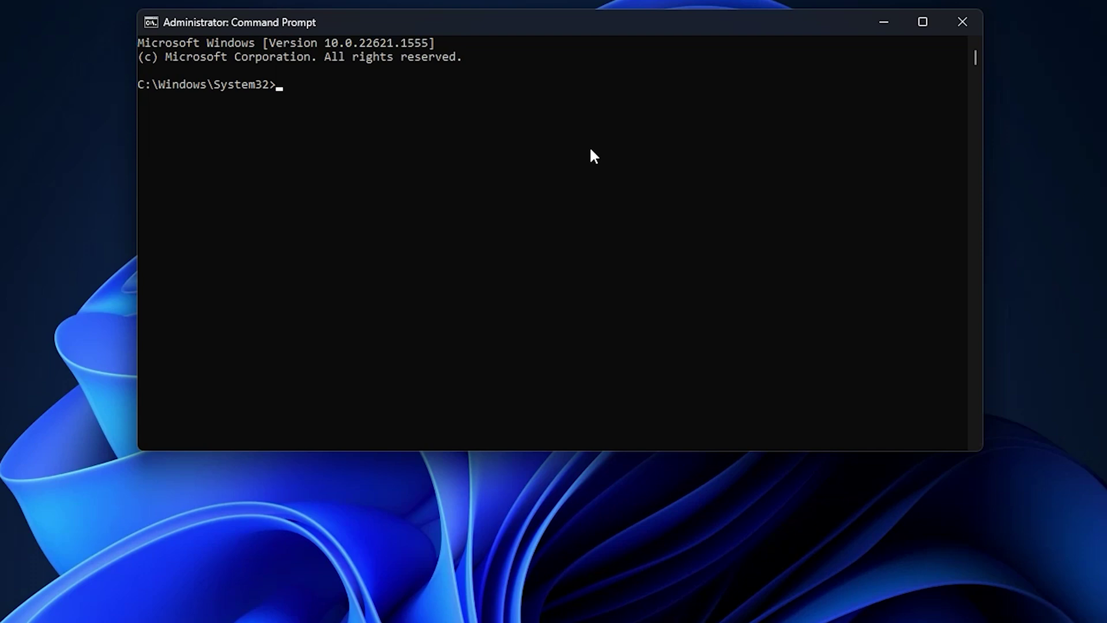
text(sfc)
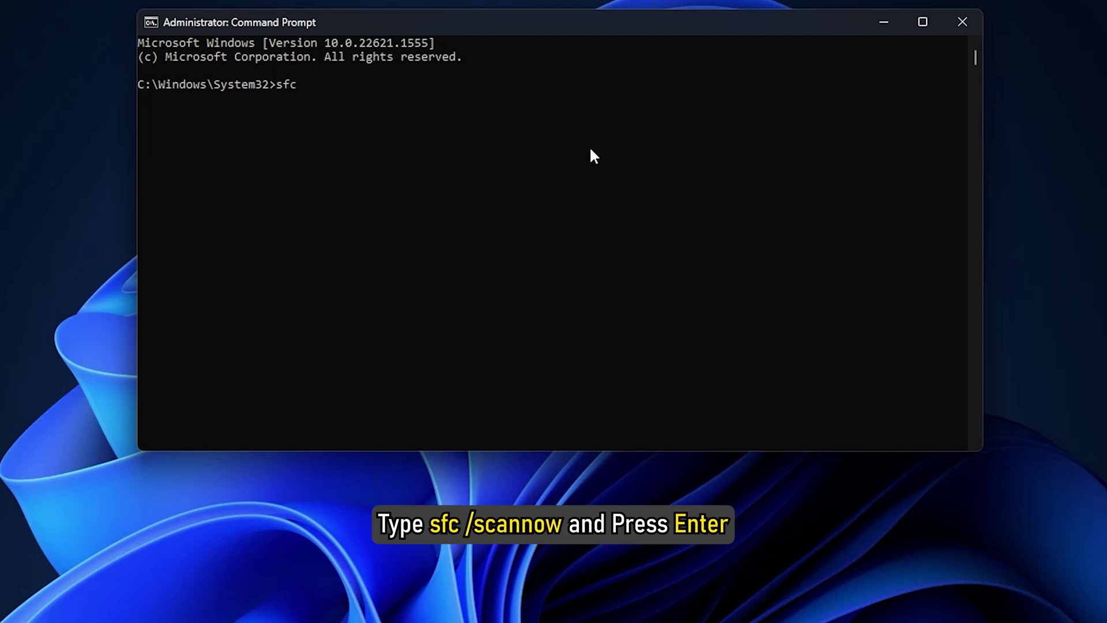
text( /scannow)
key(Return)
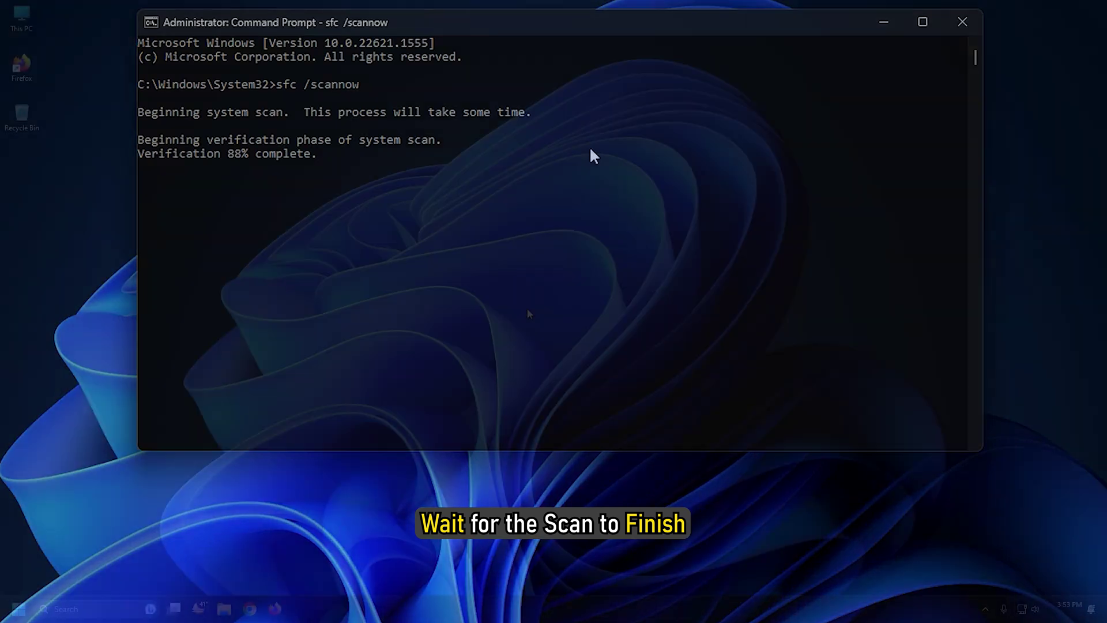